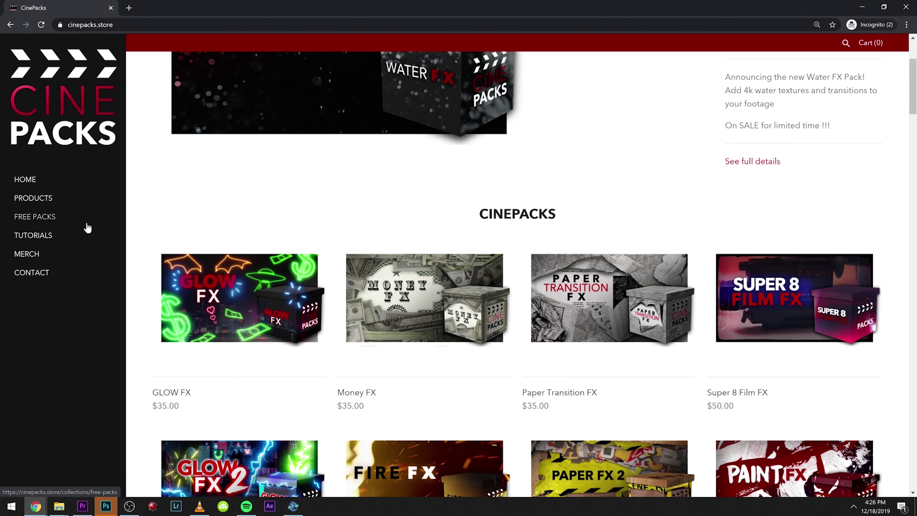
From the FREE PACKS list, open the Water FX (FREE SAMPLE PACK) page and start its Buy It Now checkout
left_click(36, 217)
scroll(226, 308, "down", 15)
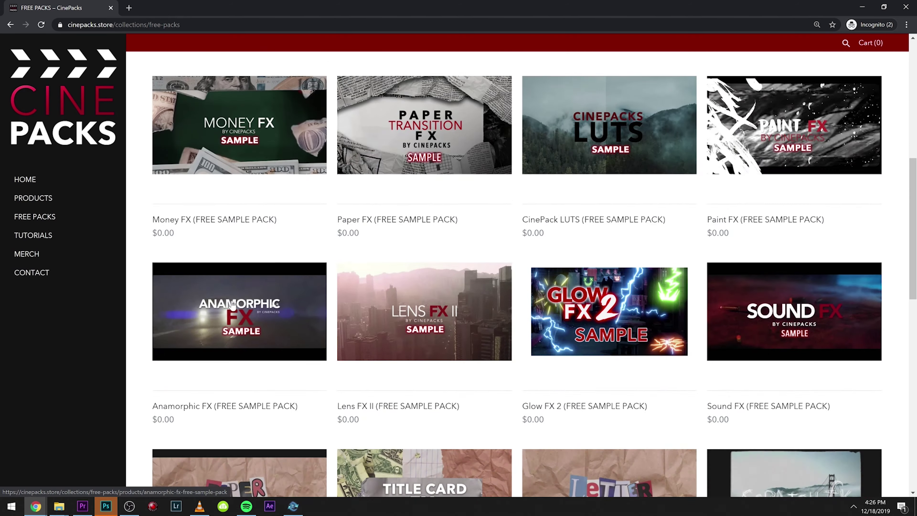
scroll(255, 307, "up", 12)
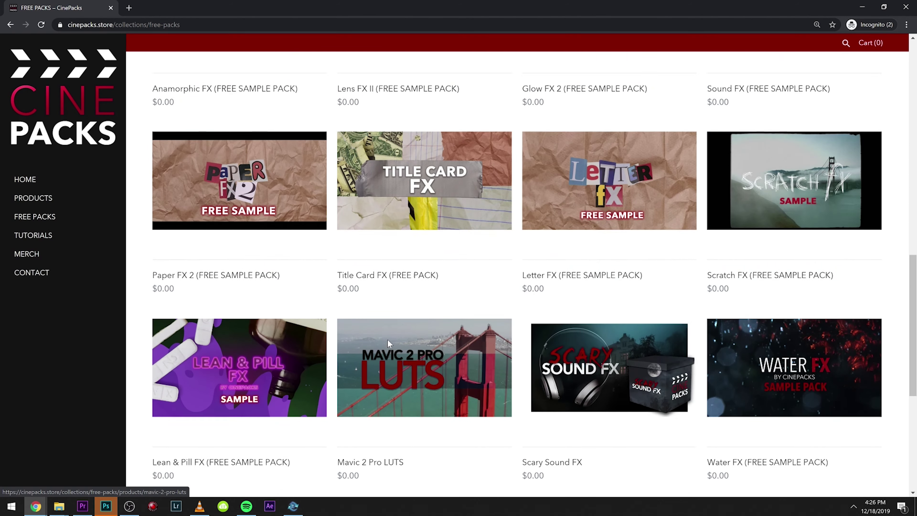
scroll(504, 323, "down", 12)
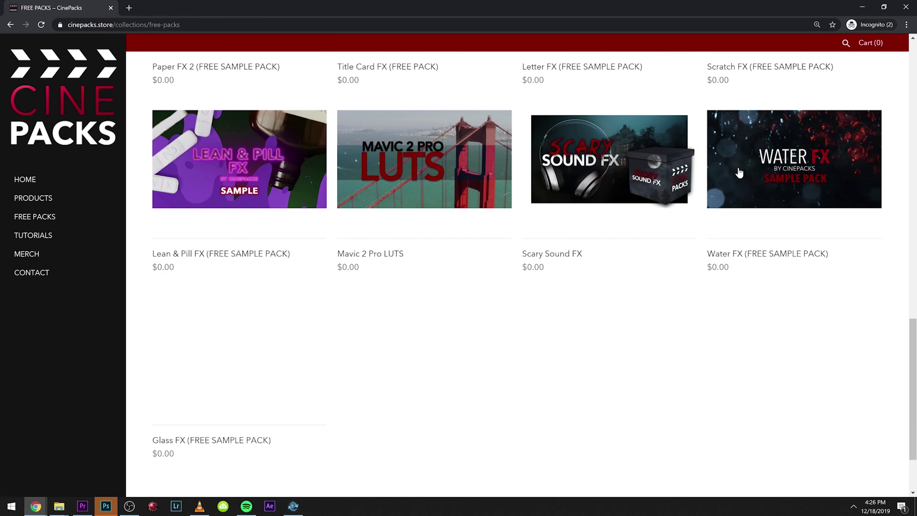
left_click(739, 173)
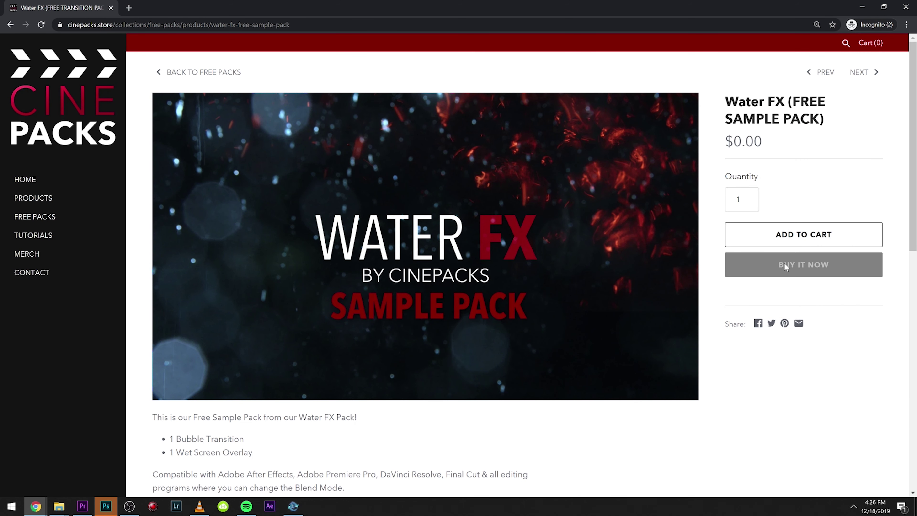
left_click(787, 265)
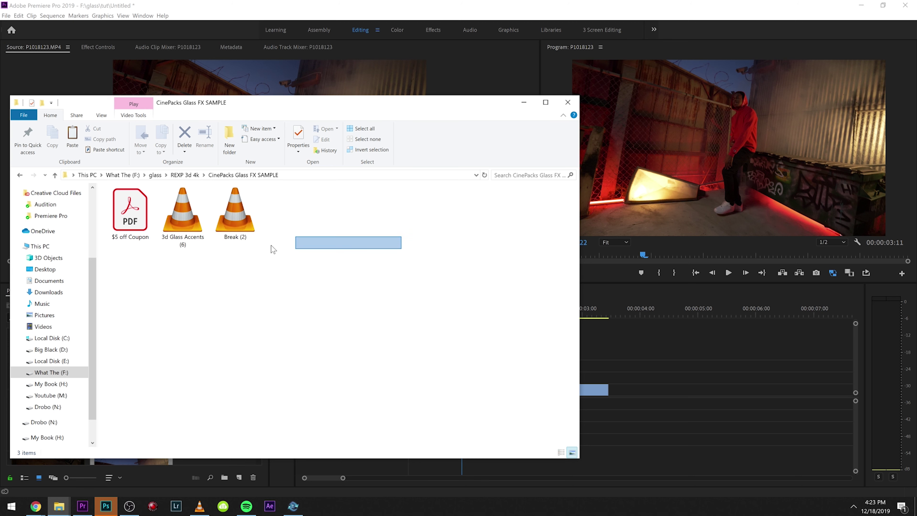
Inspect the coupon PDF and 3d Glass Accents files, then move the folder window beside Premiere's project panel
left_click_drag(273, 250, 172, 215)
left_click(228, 325)
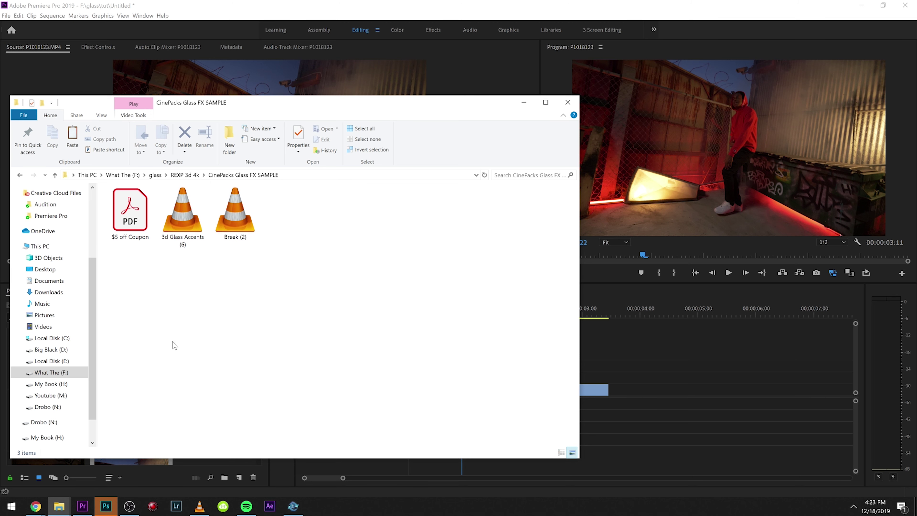
left_click(121, 213)
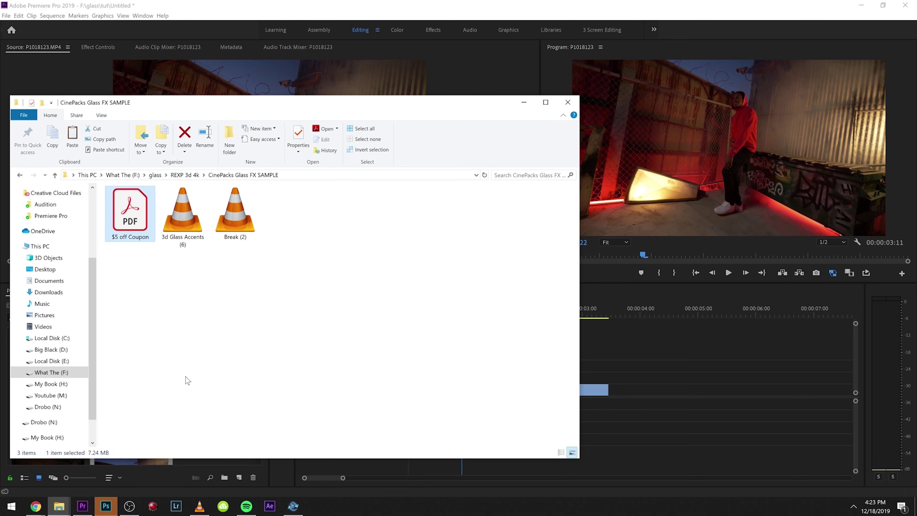
left_click(177, 210)
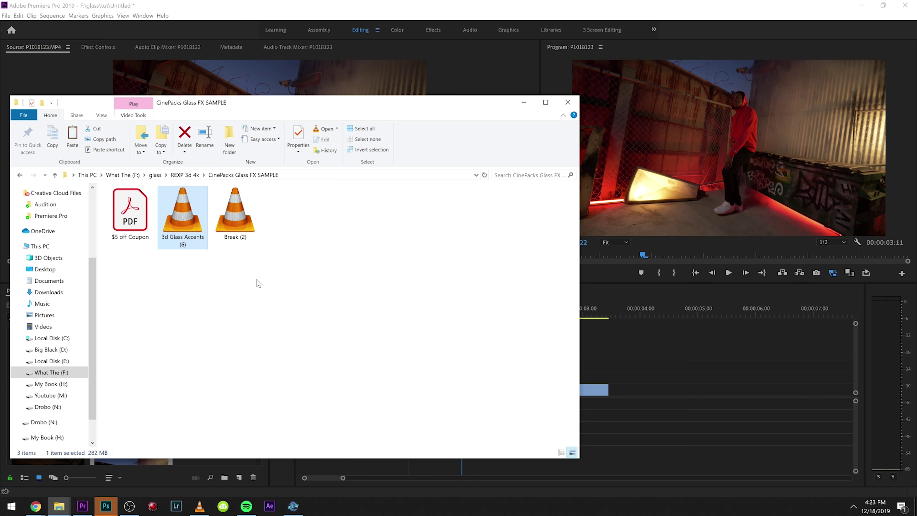
left_click_drag(256, 105, 650, 98)
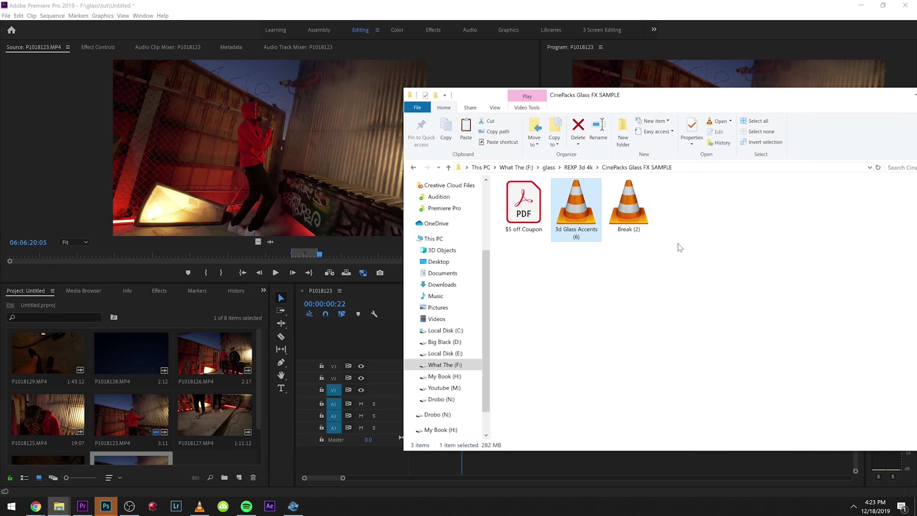
Import both glass .mov clips and place 3d Glass Accents on V2, shifted about a second later
left_click_drag(672, 256, 152, 393)
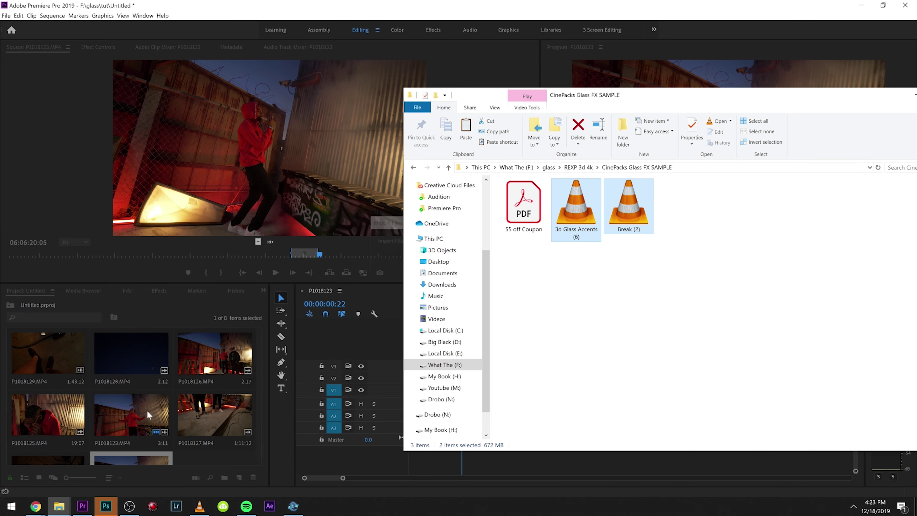
left_click(142, 154)
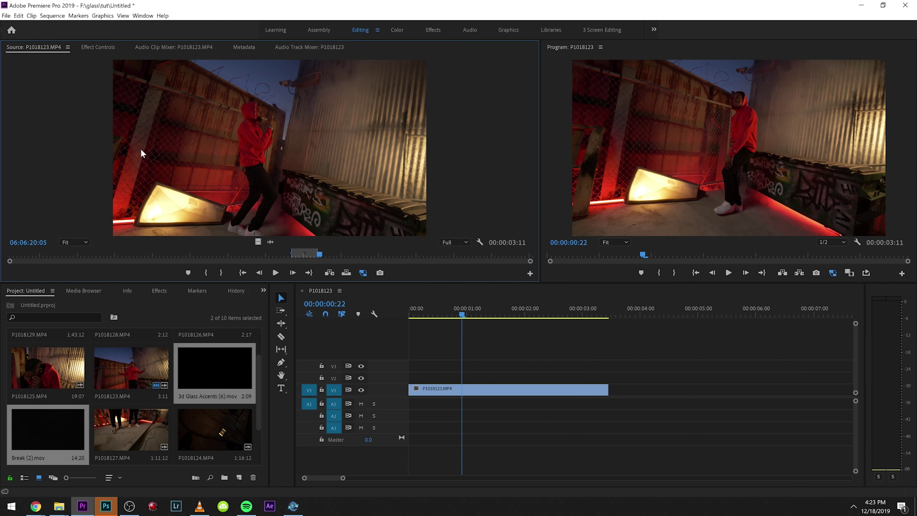
double_click(196, 369)
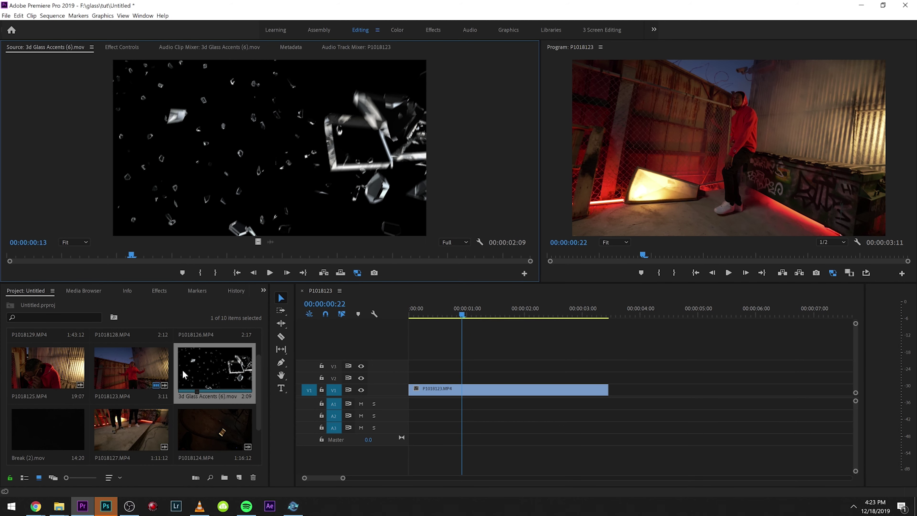
left_click_drag(182, 370, 383, 376)
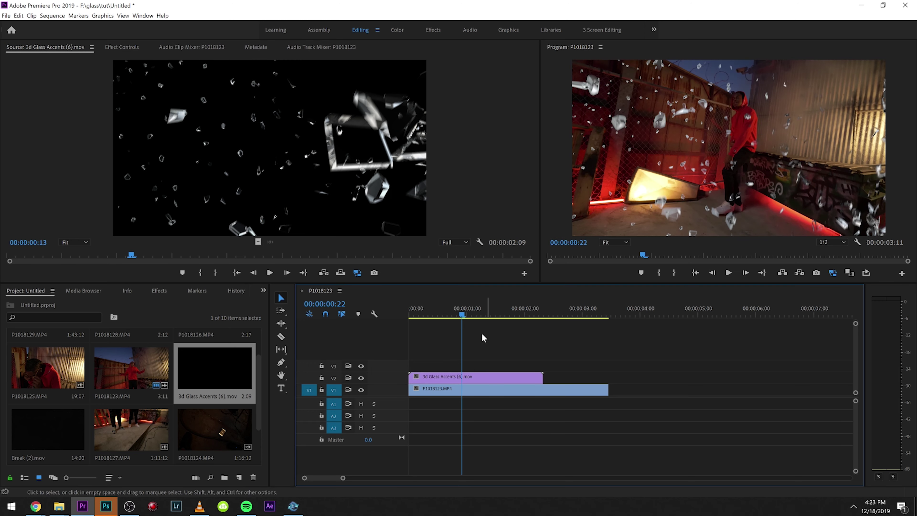
left_click(447, 310)
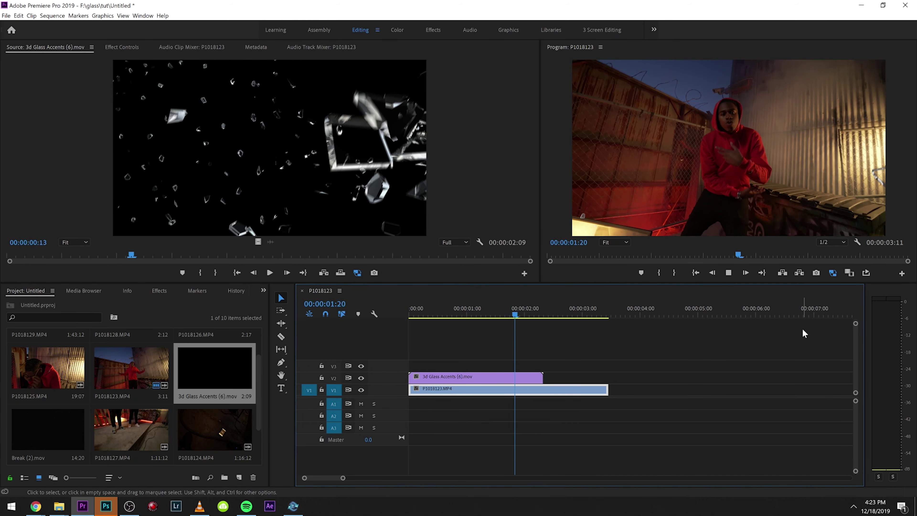
left_click_drag(491, 377, 552, 382)
Add Break (2).mov on a new top track V4 above all clips
left_click_drag(43, 440, 469, 355)
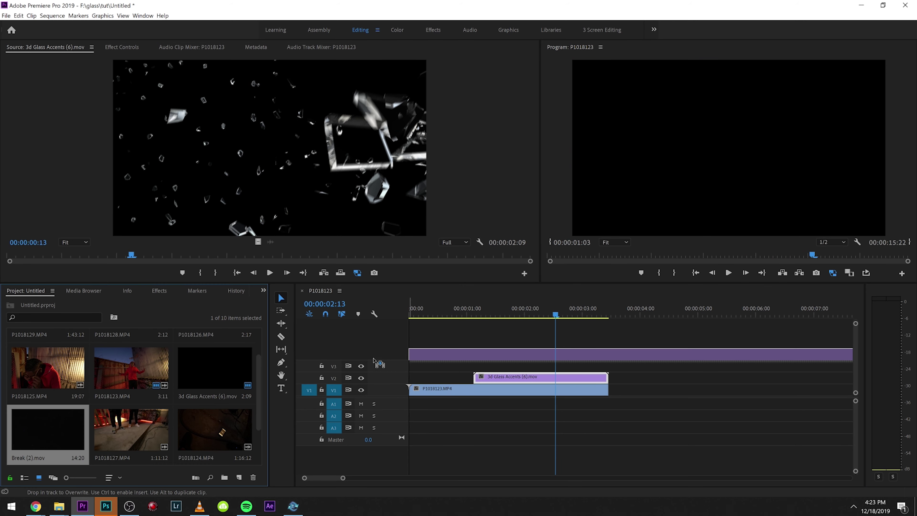
left_click_drag(373, 358, 375, 357)
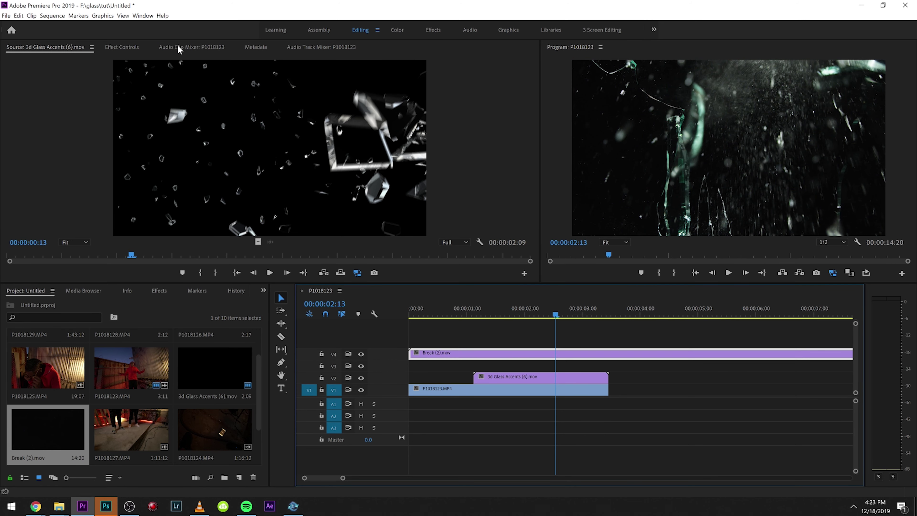
left_click(116, 49)
Set Break (2).mov's blend mode to Screen after trying Linear Dodge (Add), then replay from the start
left_click(230, 196)
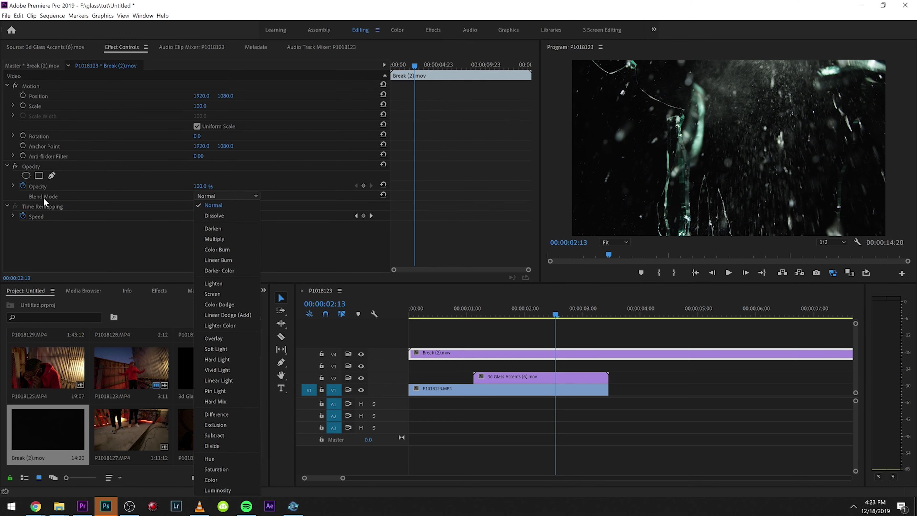
left_click(229, 297)
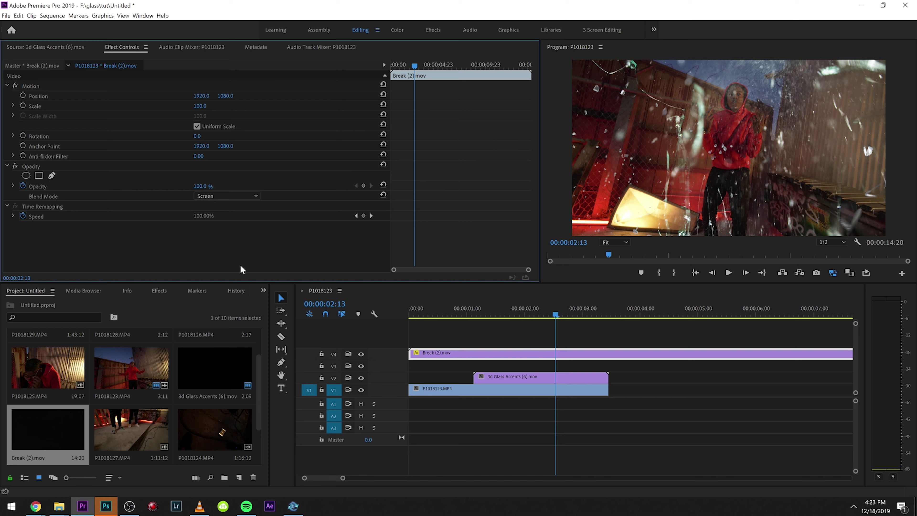
left_click(237, 198)
left_click(231, 314)
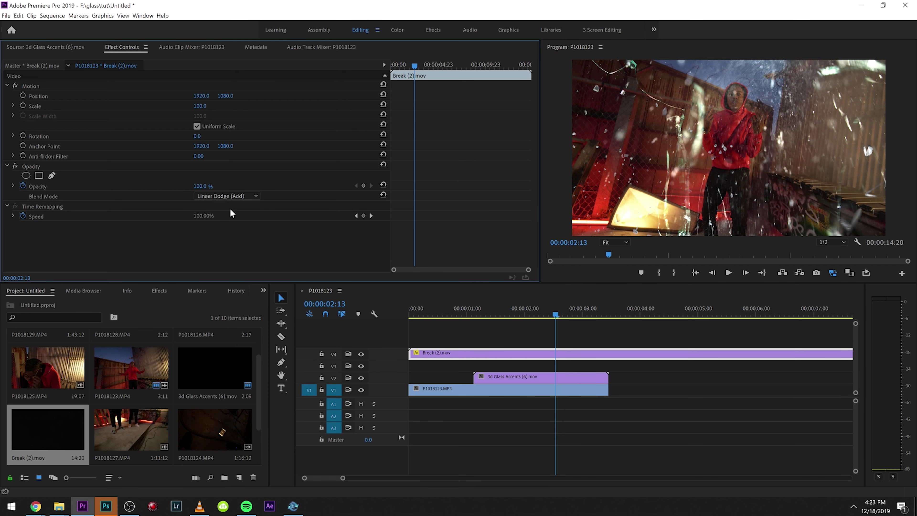
left_click(230, 197)
left_click(228, 296)
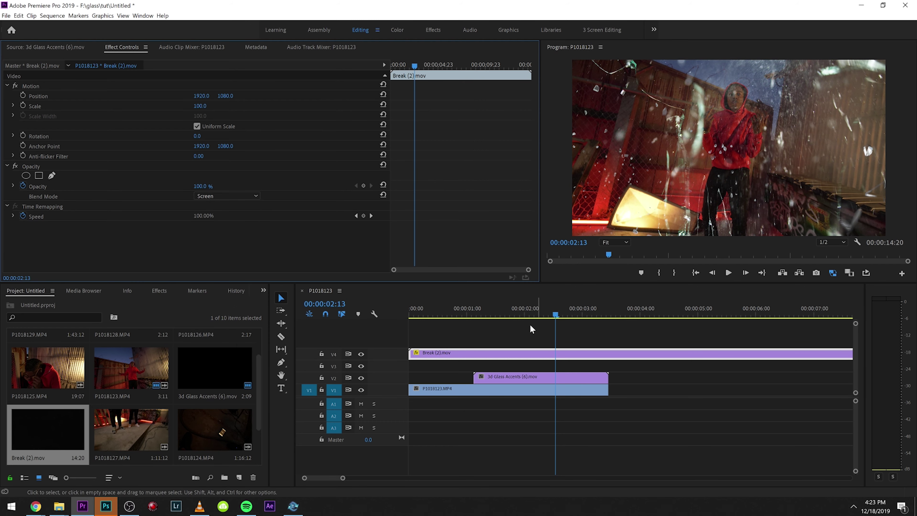
left_click(410, 310)
key("space")
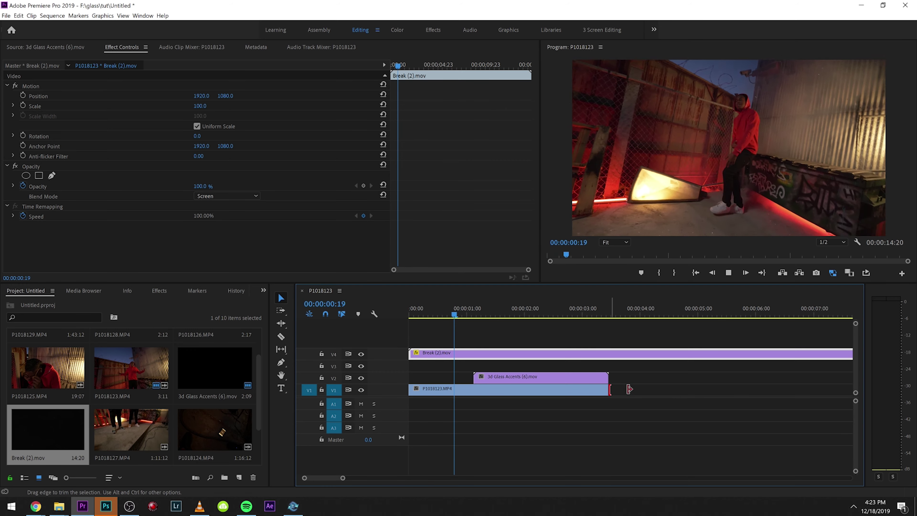
Move 3d Glass Accents onto V3 and extend P1018123's end to about 14 seconds, then preview
left_click(687, 438)
key("backslash")
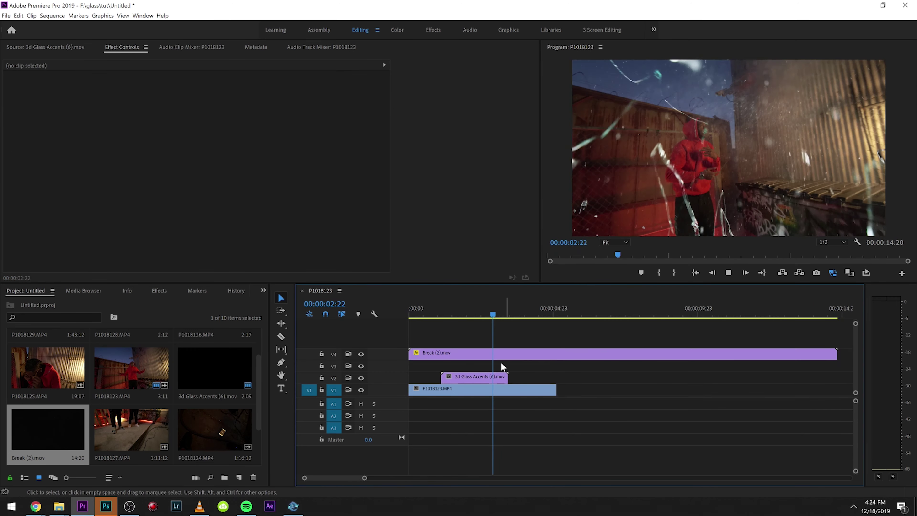
left_click_drag(485, 382, 600, 366)
key("minus")
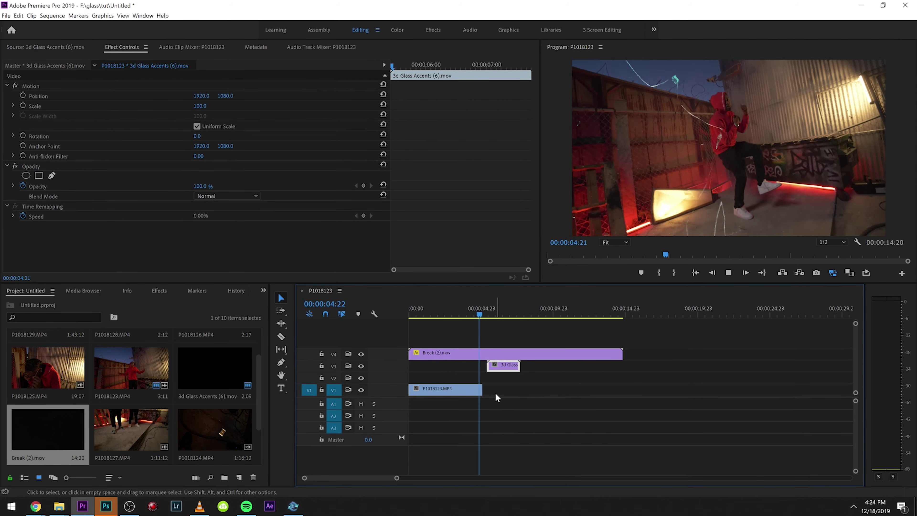
left_click(501, 394)
left_click_drag(482, 389, 618, 390)
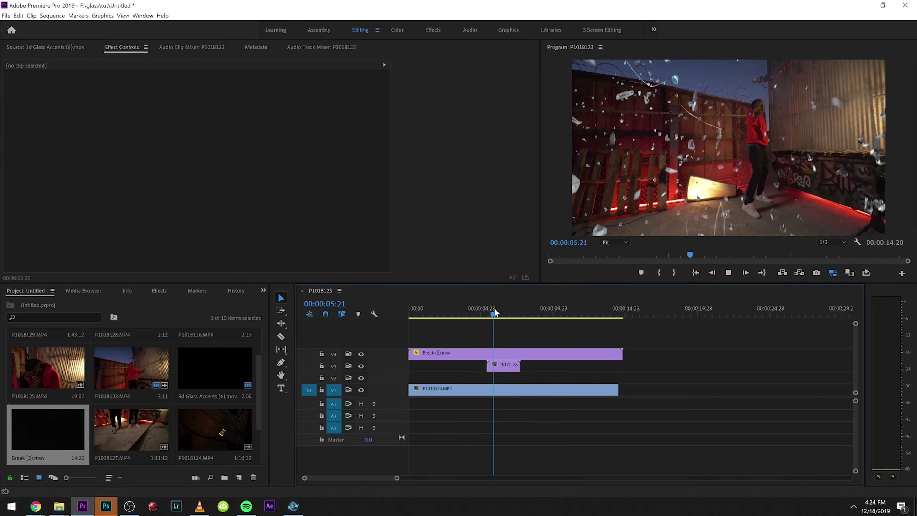
key("Home")
left_click_drag(552, 442, 552, 442)
key("space")
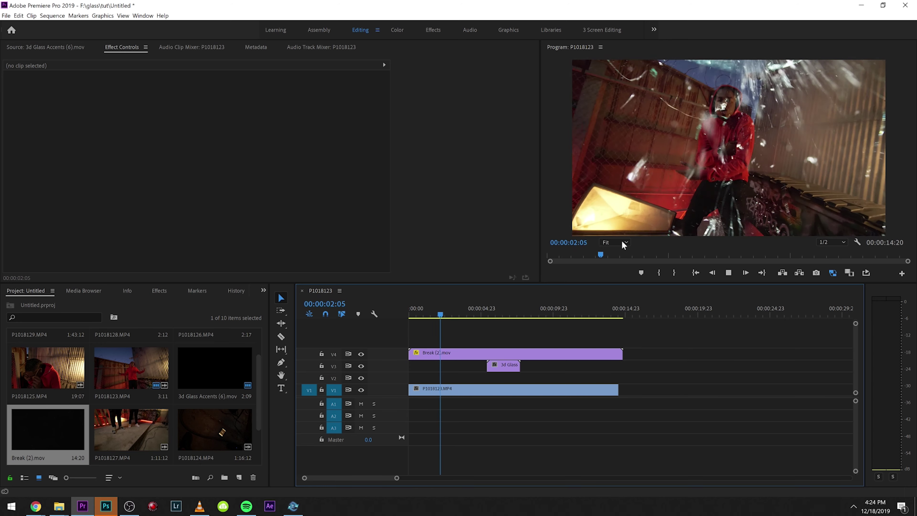
key("space")
key("space")
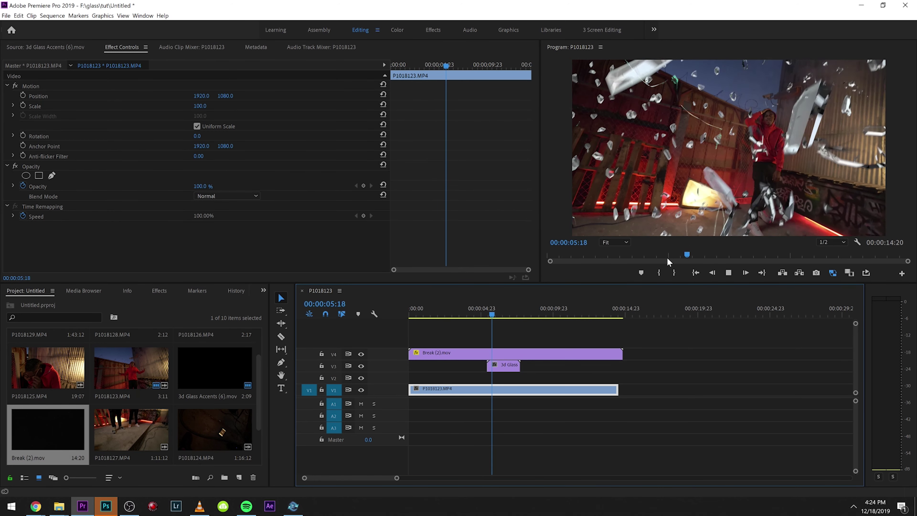
key("space")
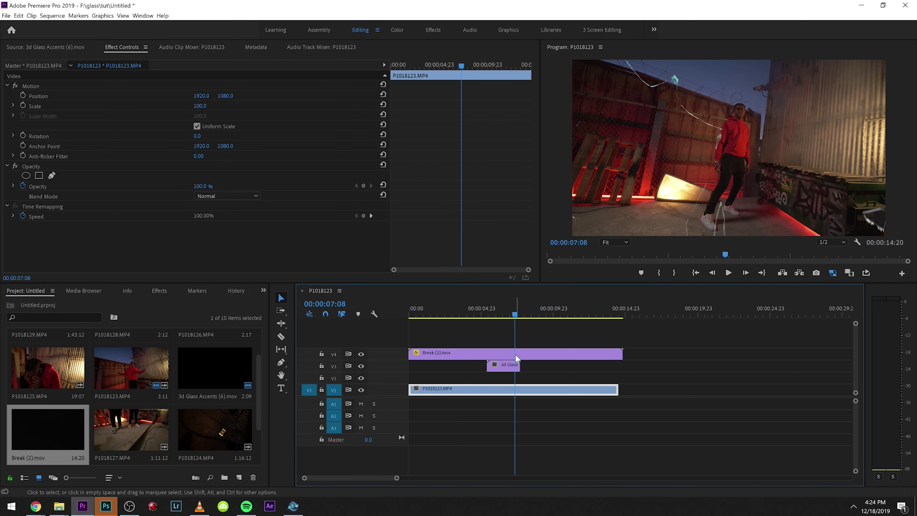
Rate-stretch Break (2).mov to 202.27% speed and preview the sped-up glass transition
left_click(535, 352)
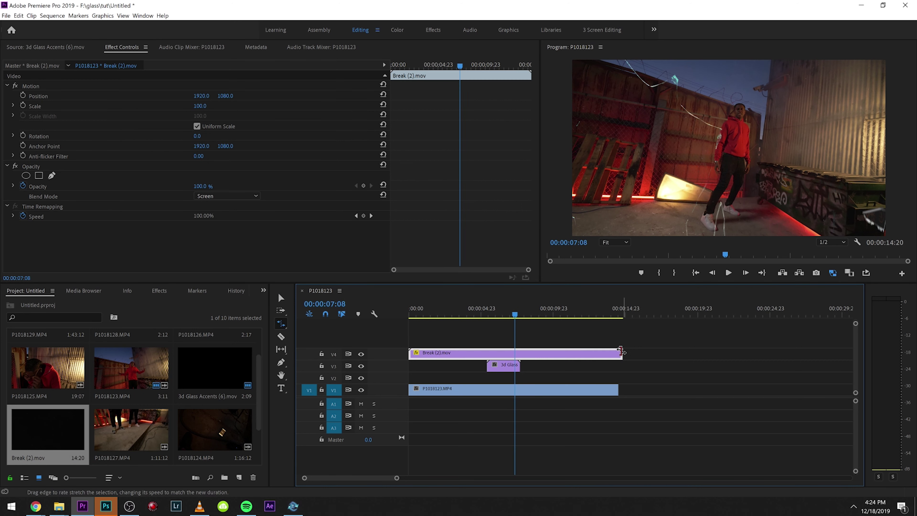
left_click_drag(518, 352, 515, 353)
key("Home")
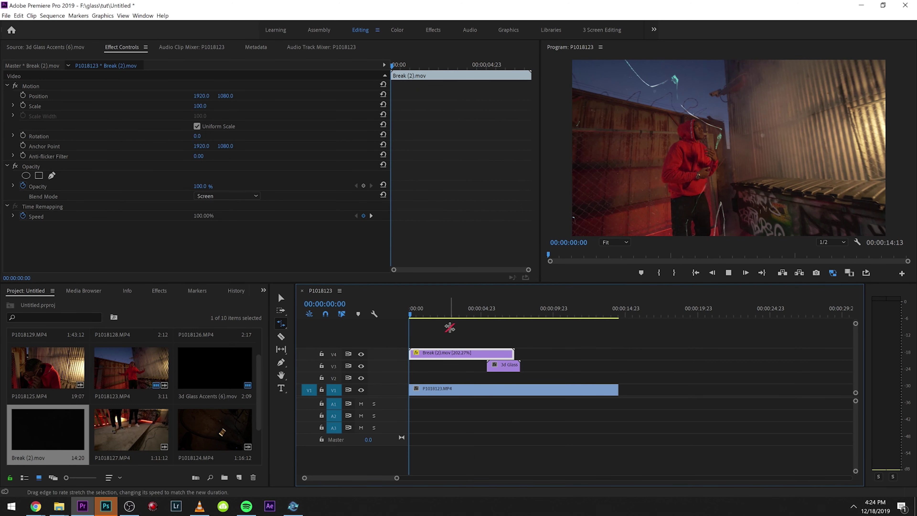
key("space")
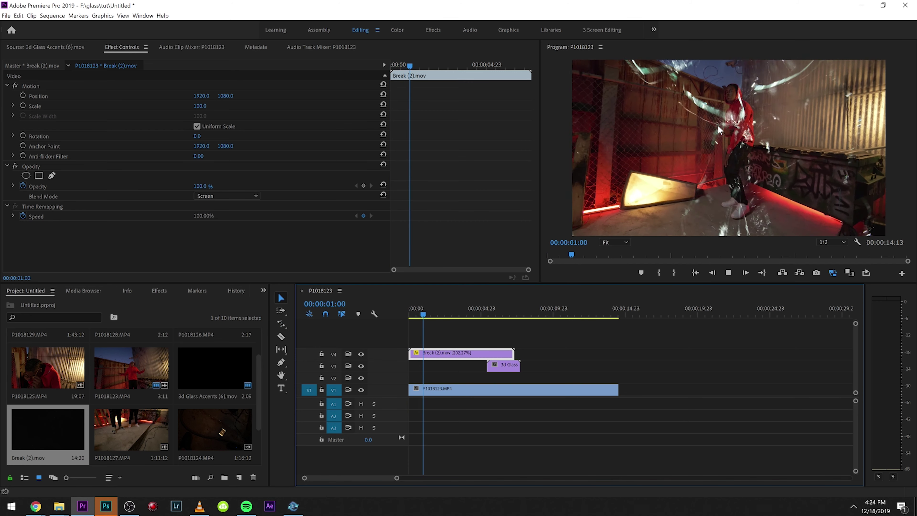
key("space")
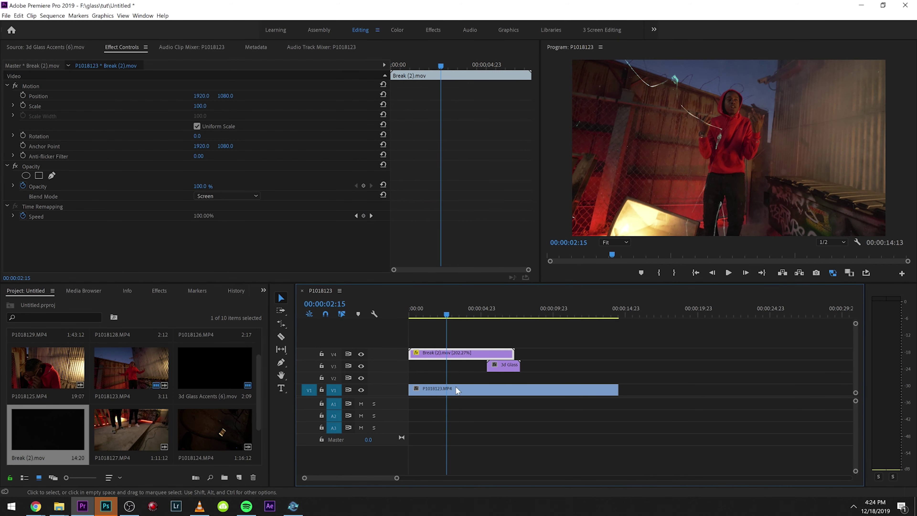
Razor P1018123 on V1 at the playhead, about 2:15
key("c")
left_click(448, 390)
key("v")
Add P1018127 on V2, lengthen it, and slide it earlier so it overlaps the cut
double_click(26, 376)
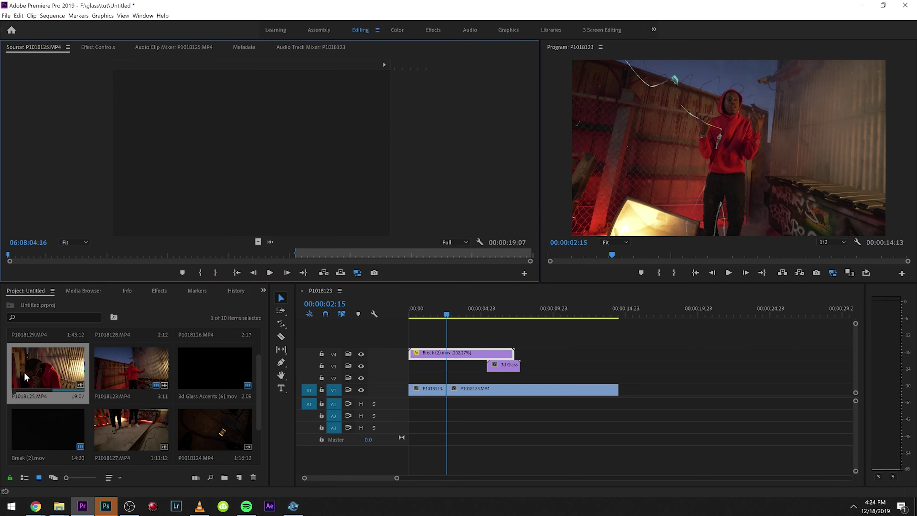
key("Down")
key("Return")
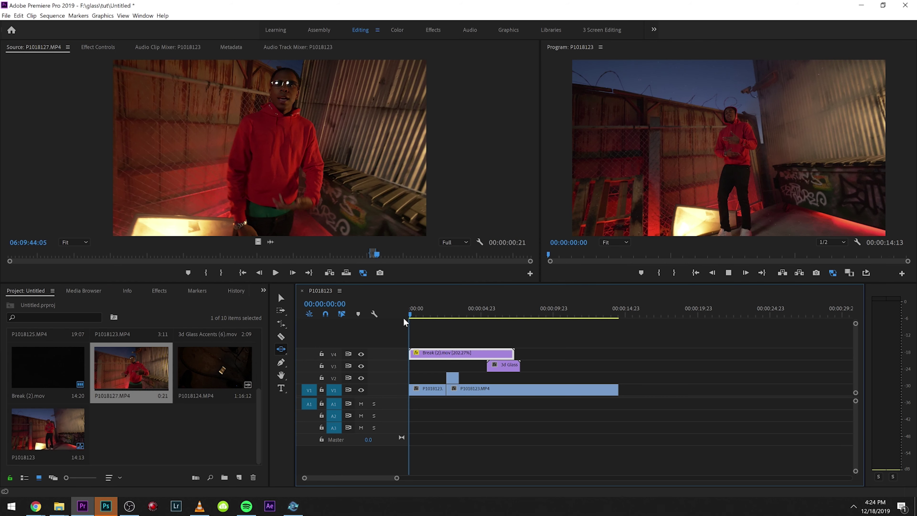
key("=")
key("=")
key("=")
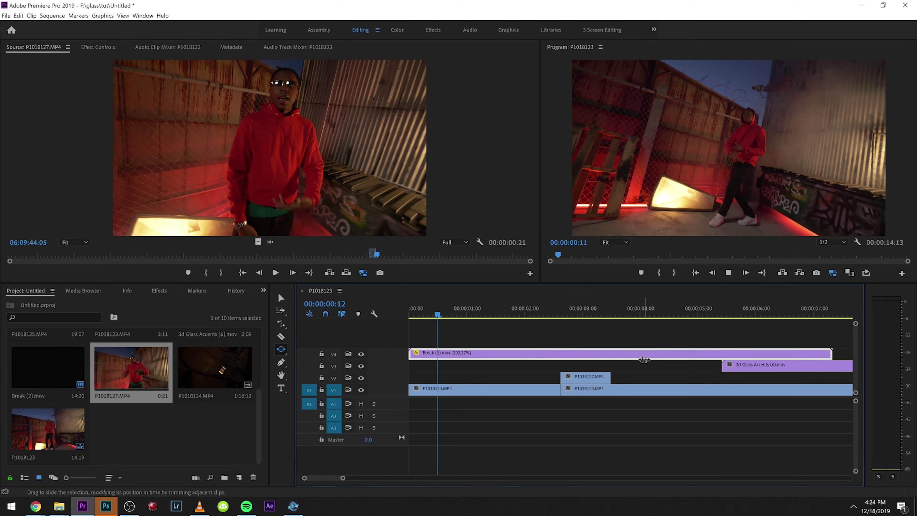
left_click_drag(619, 377, 811, 377)
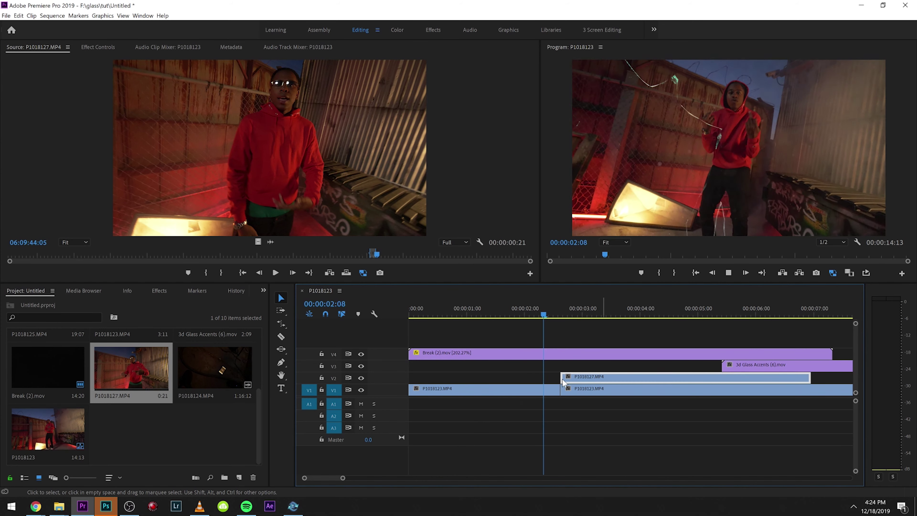
key("space")
key("Home")
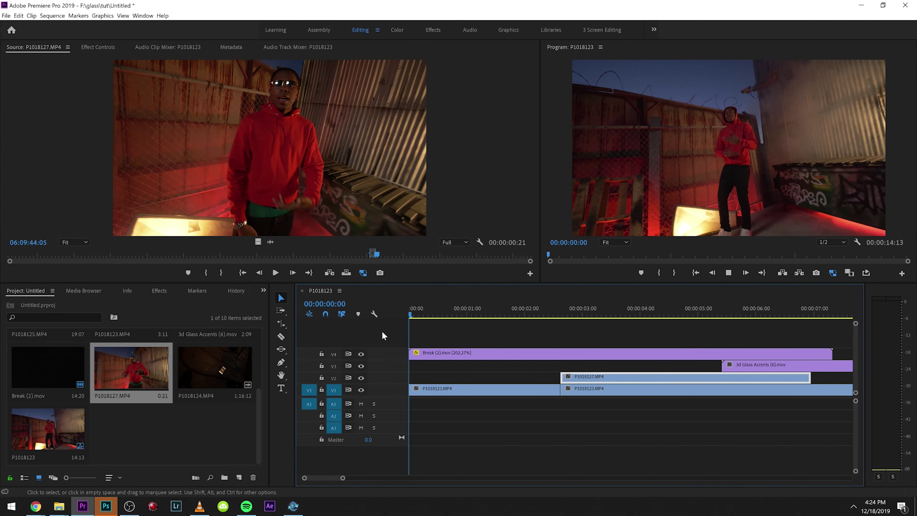
left_click_drag(598, 376, 540, 376)
key("space")
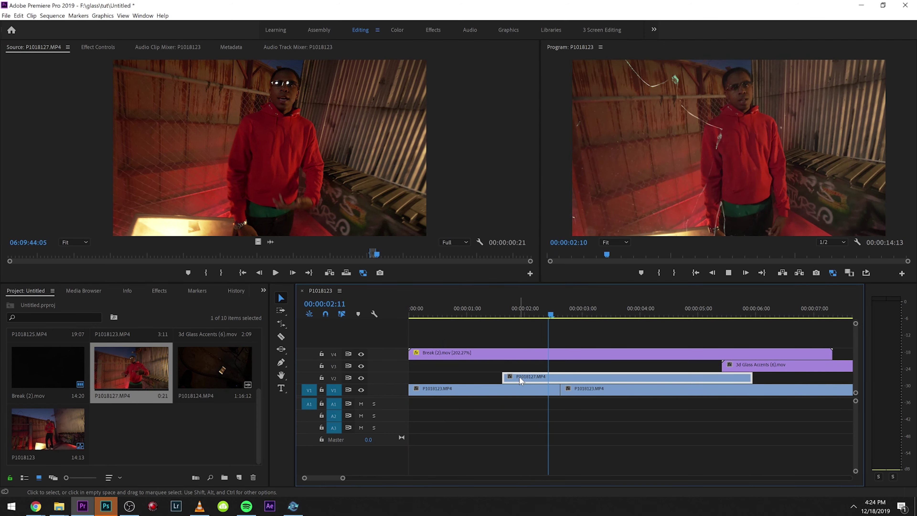
left_click_drag(503, 378, 460, 380)
Move 3d Glass Accents left so it starts with P1018127 around 00:01:03, then play back
key("space")
key("Home")
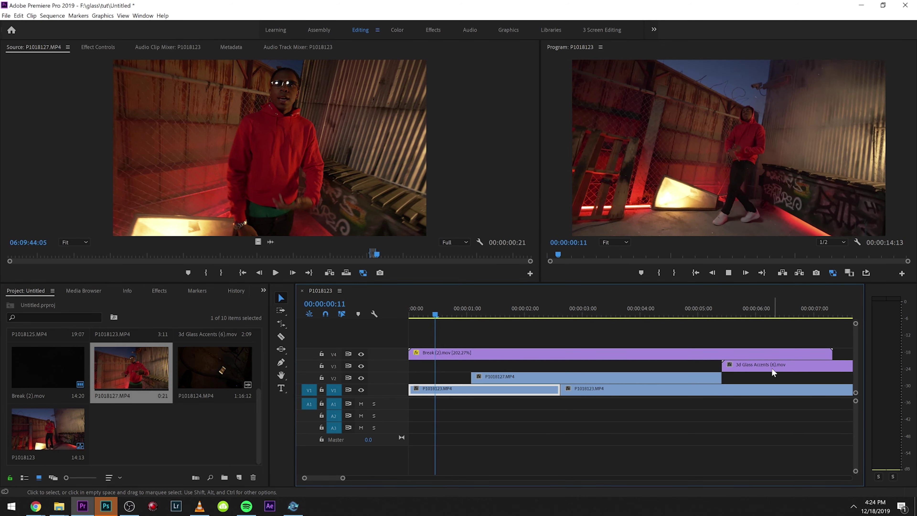
left_click_drag(774, 372, 522, 372)
key("space")
key("Home")
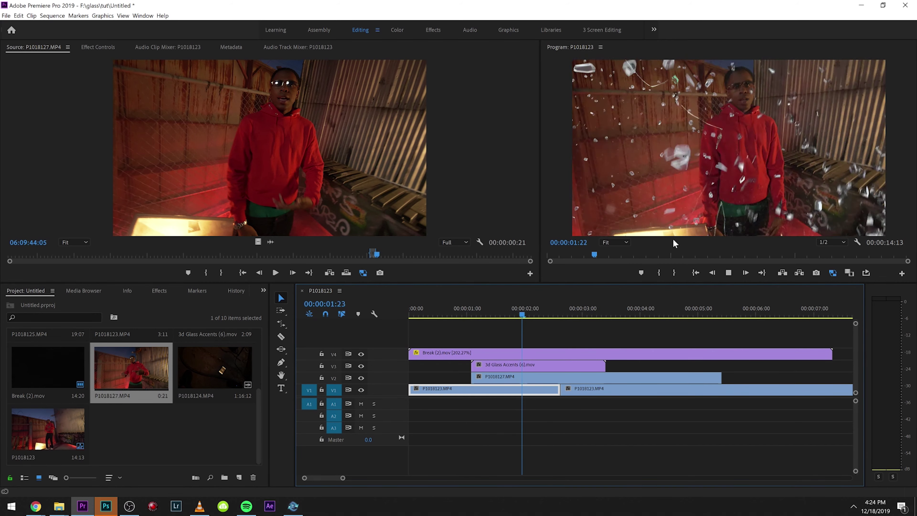
key("space")
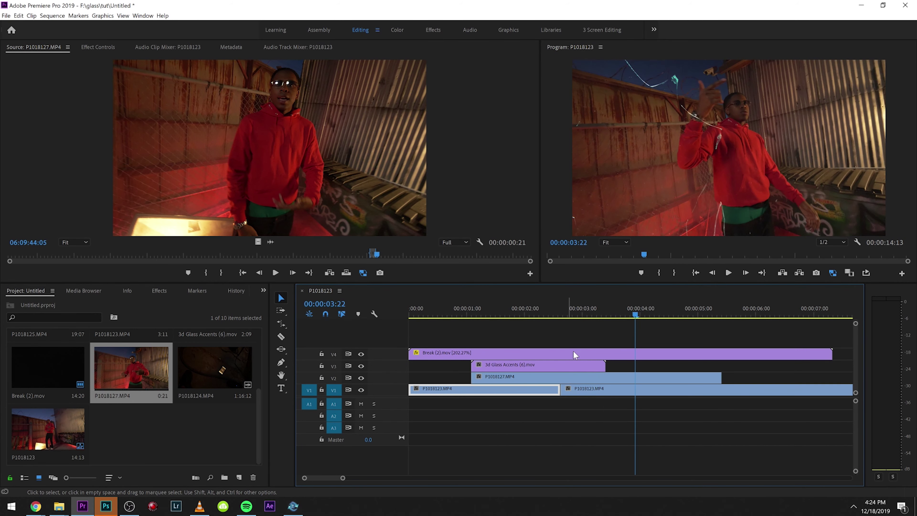
Razor and delete Break (2).mov's tail, trimming its end to just past one second
left_click(549, 354, "ctrl")
left_click(587, 354)
key("Delete")
left_click(415, 314)
key("space")
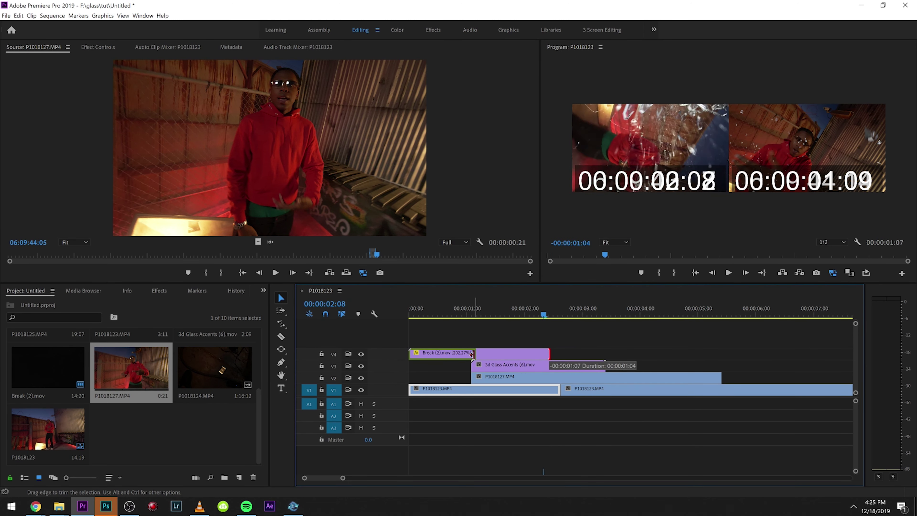
left_click_drag(472, 353, 473, 354)
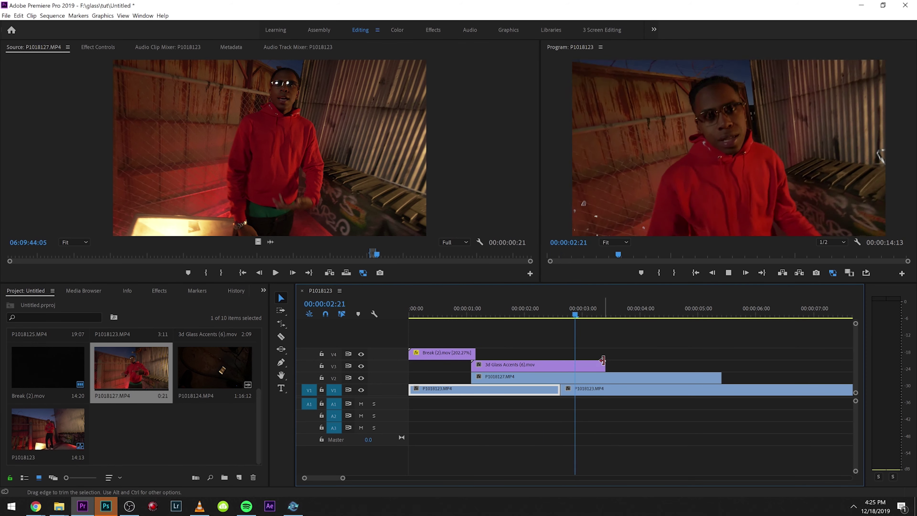
key("space")
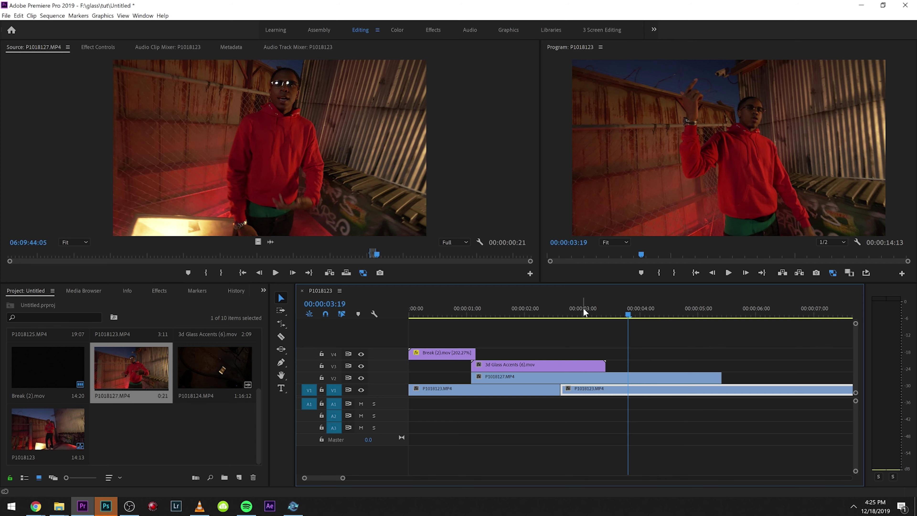
left_click(454, 311)
key("Home")
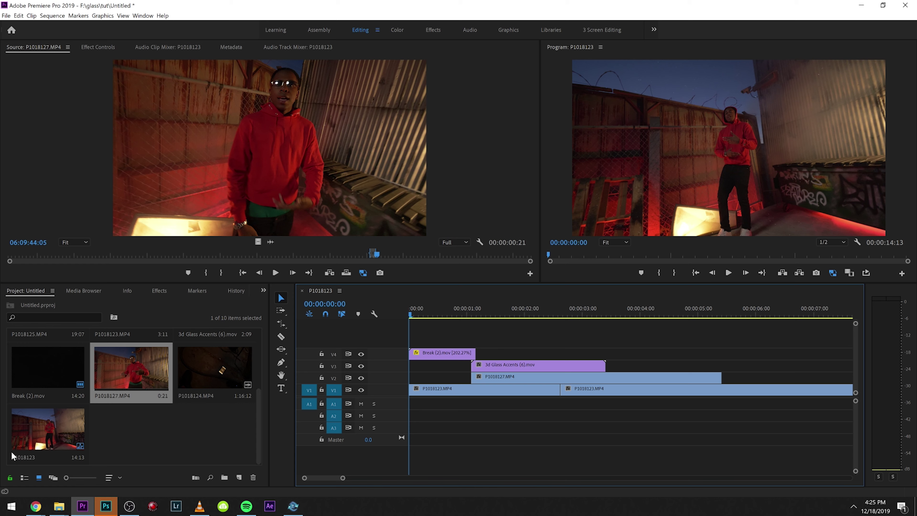
Extend Break (2).mov's end on V4 to about 00:00:01:14 and review from the start
key("space")
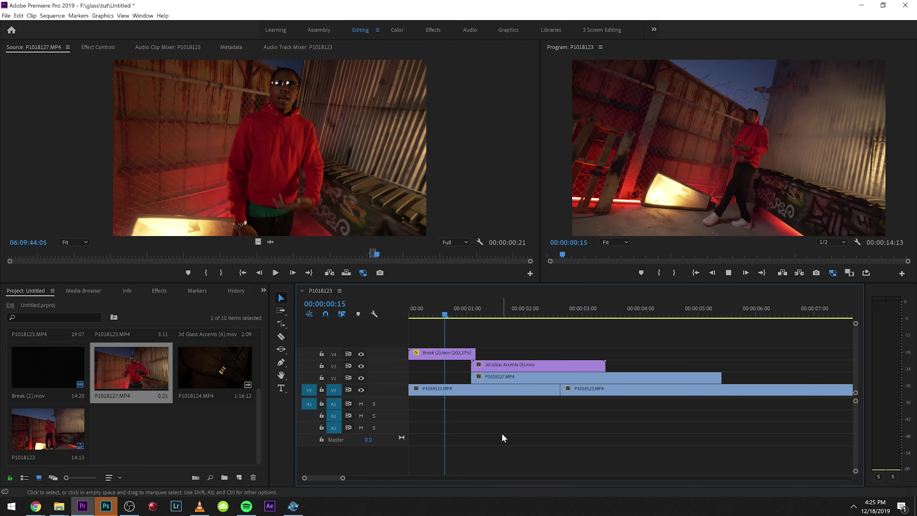
left_click(487, 389)
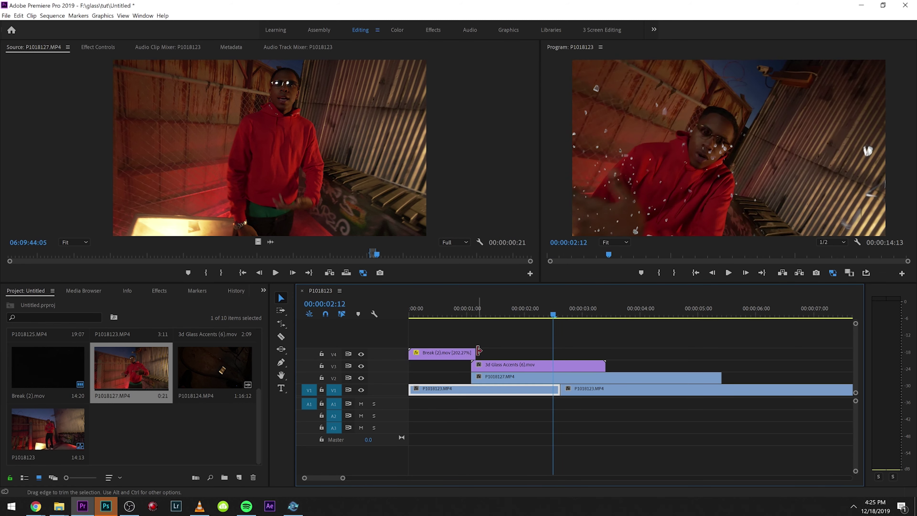
key("Home")
key("space")
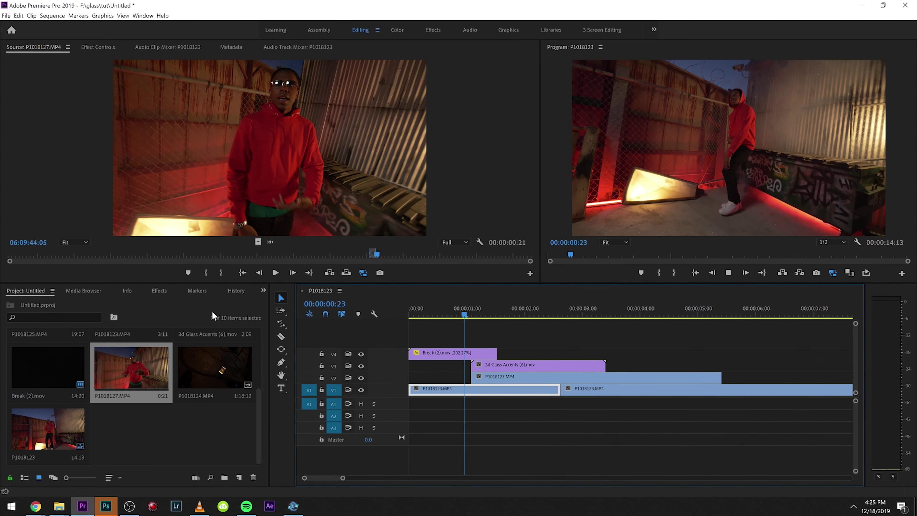
key("space")
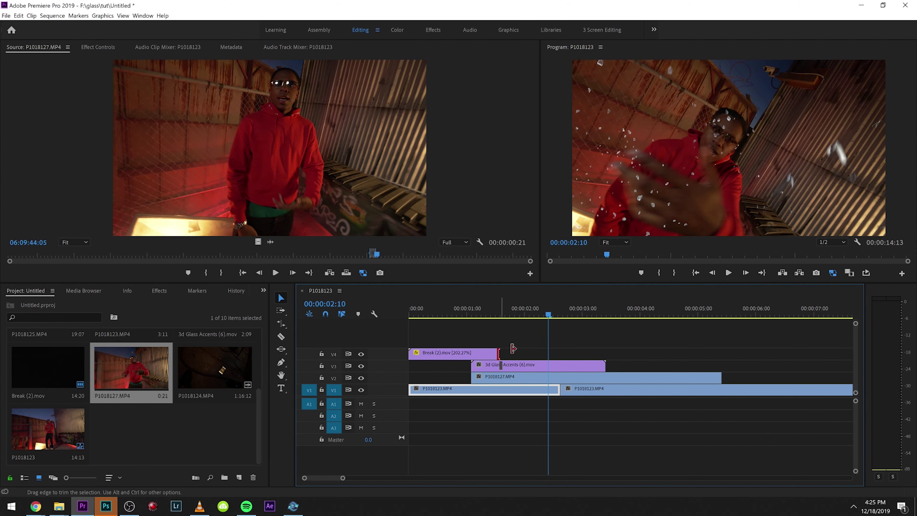
left_click_drag(513, 349, 620, 348)
key("Home")
key("space")
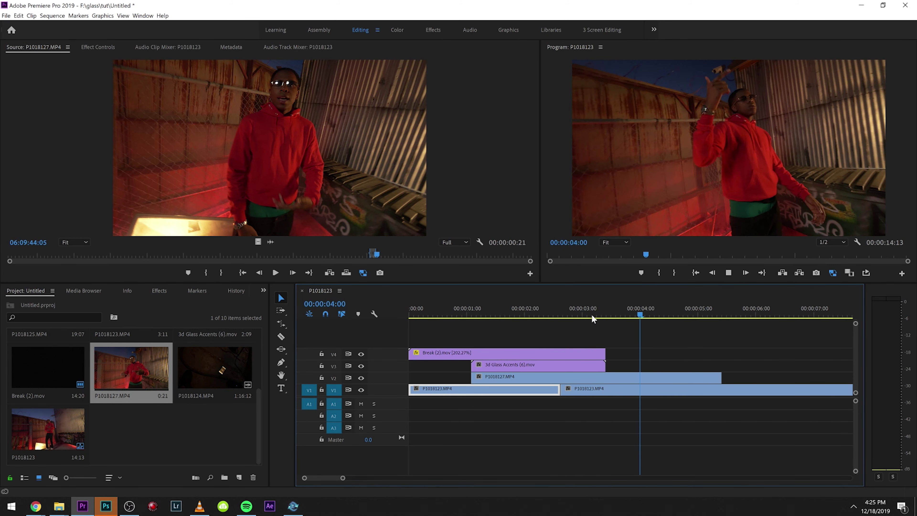
left_click_drag(592, 318, 418, 315)
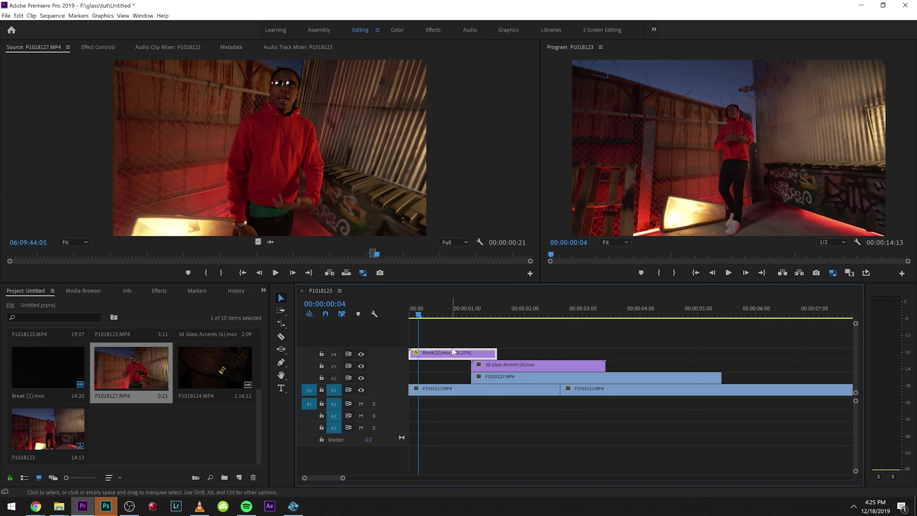
In the Color workspace, set Break (2).mov's Lumetri Temperature to -100
key("alt+shift+4")
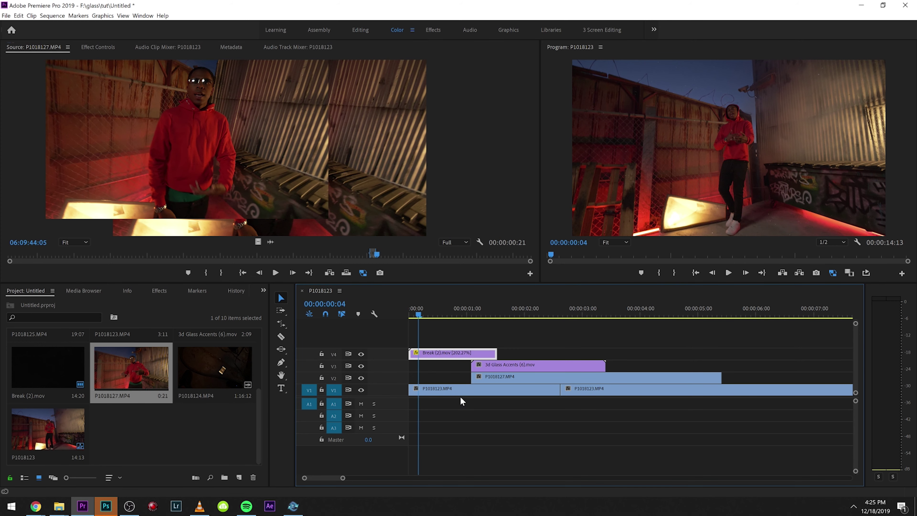
left_click_drag(558, 313, 626, 300)
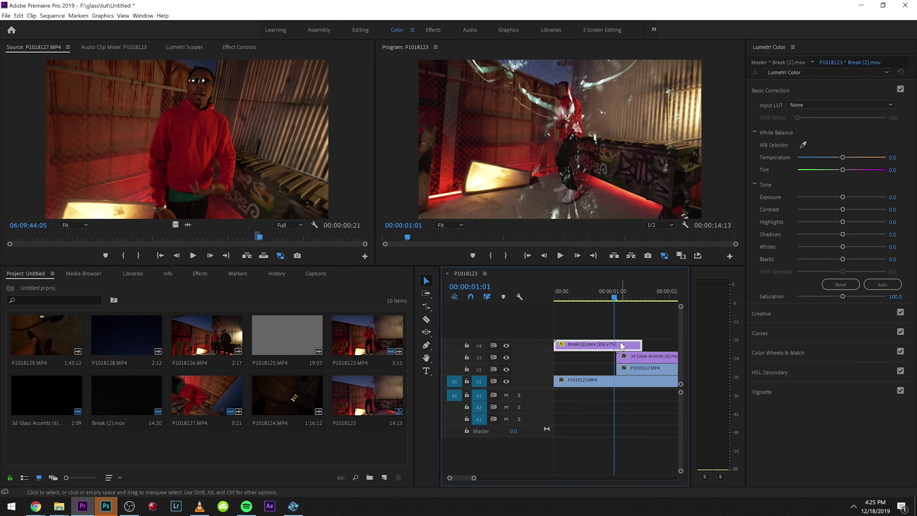
left_click_drag(839, 158, 790, 171)
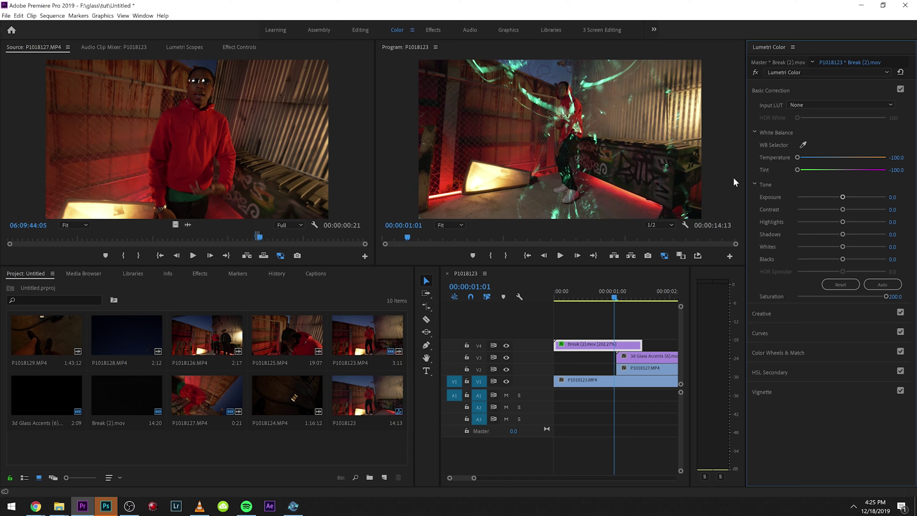
Give 3d Glass Accents Lumetri Temperature -100 and raise its exposure
left_click(642, 300)
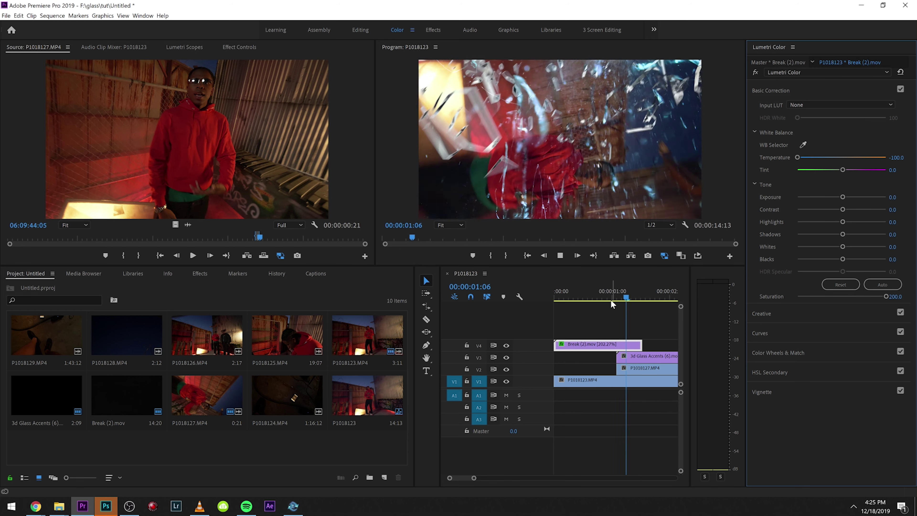
left_click(639, 358)
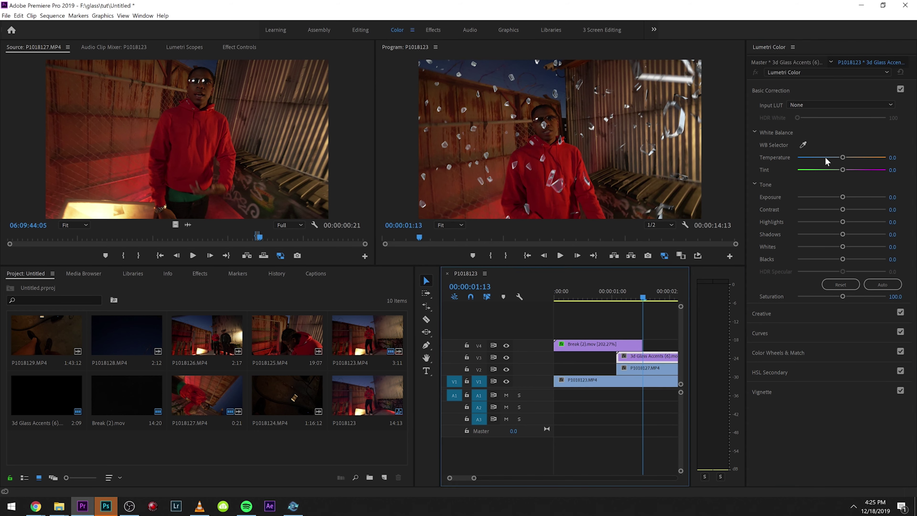
left_click_drag(826, 158, 724, 170)
mouse_move(850, 198)
left_mouse_down()
mouse_move(883, 199)
mouse_move(864, 200)
left_mouse_up()
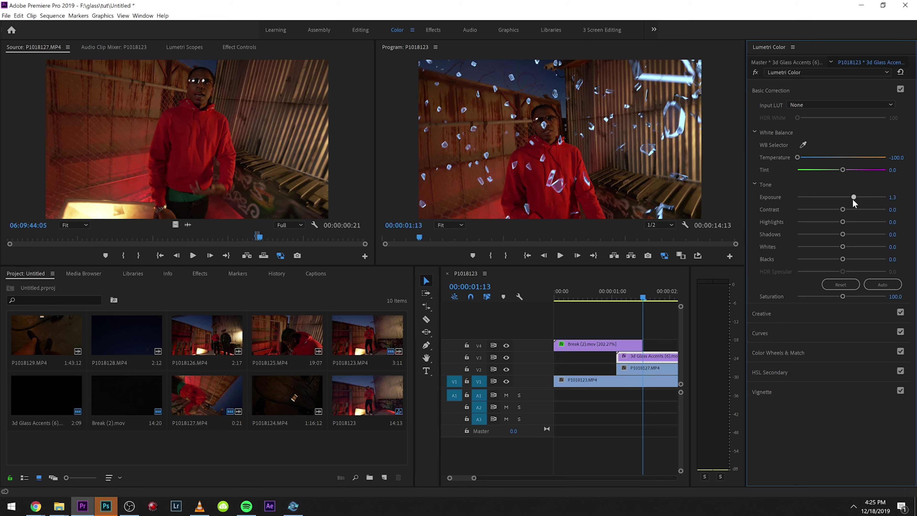
Raise Break (2).mov's exposure to 2.3 on a mid-shatter frame and play back the grade
left_click(590, 294)
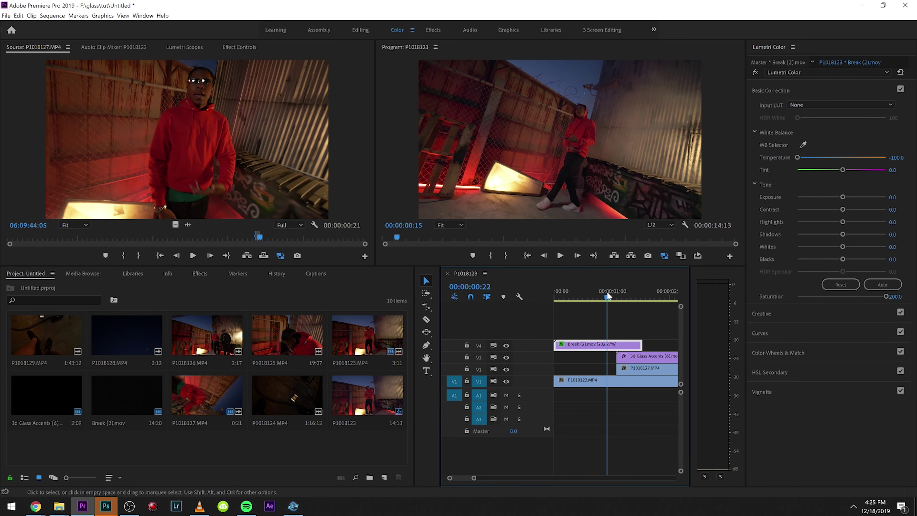
left_click_drag(608, 295, 618, 295)
left_click_drag(843, 196, 862, 198)
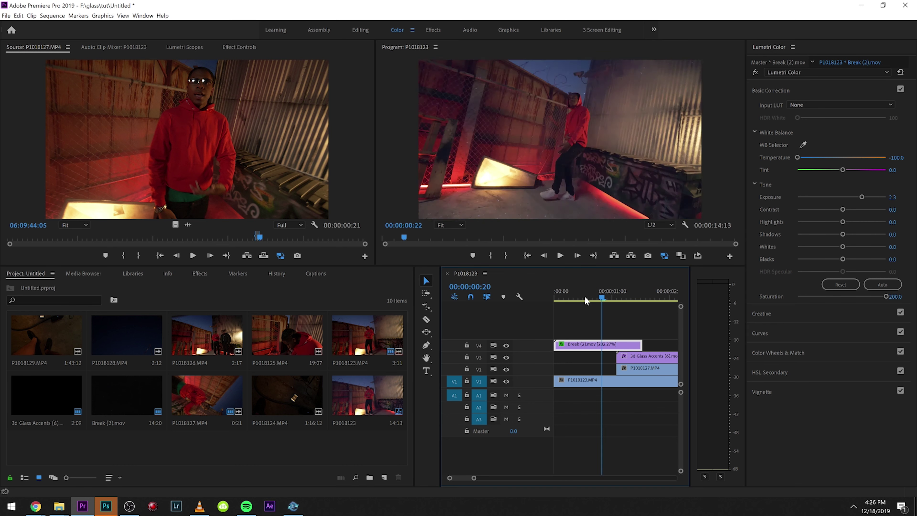
key("space")
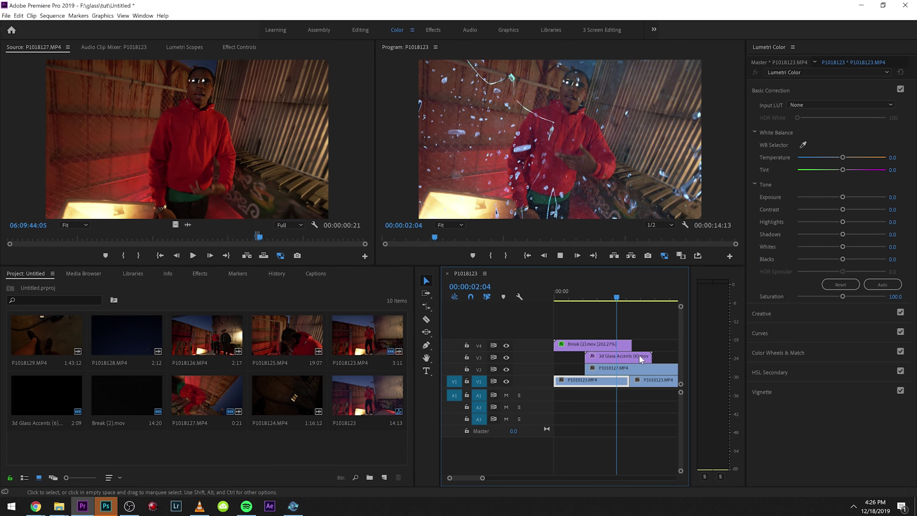
Stretch Break (2).mov's end on V4 past the end of P1018127 and replay from the start
key("space")
key("minus")
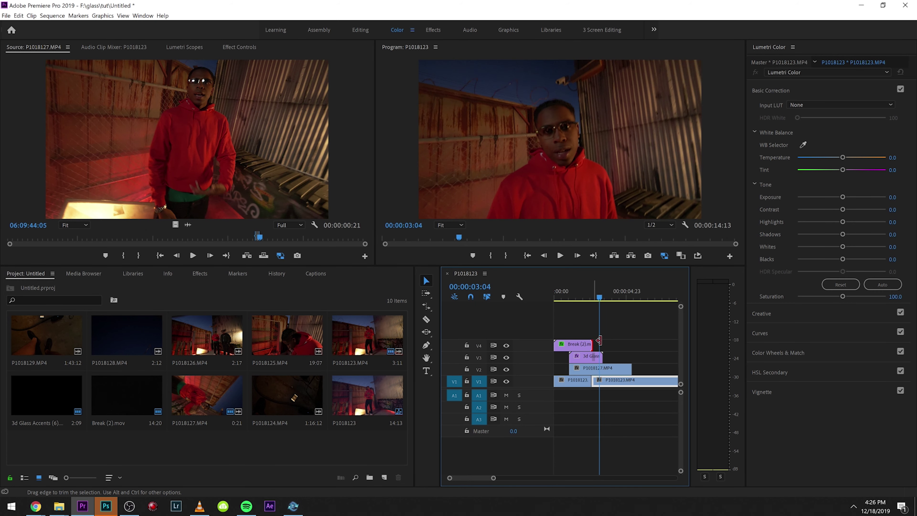
left_click_drag(592, 345, 660, 346)
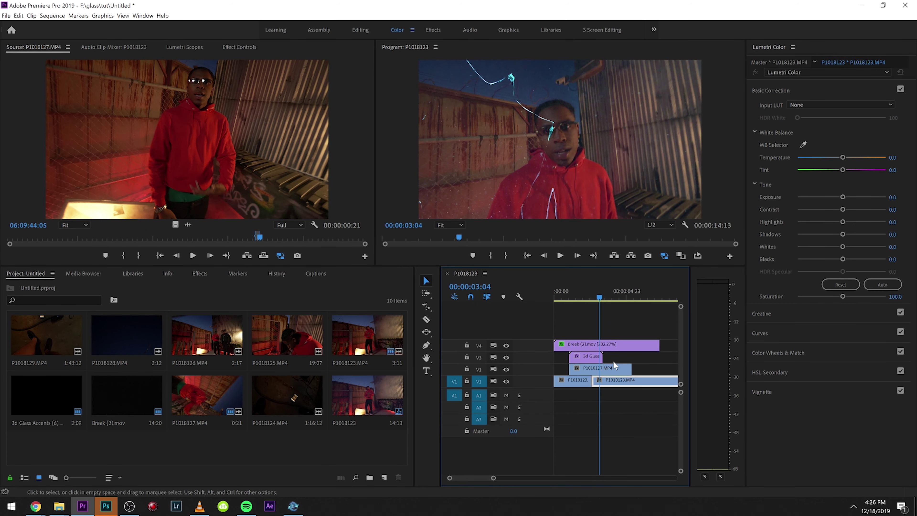
key("Home")
key("space")
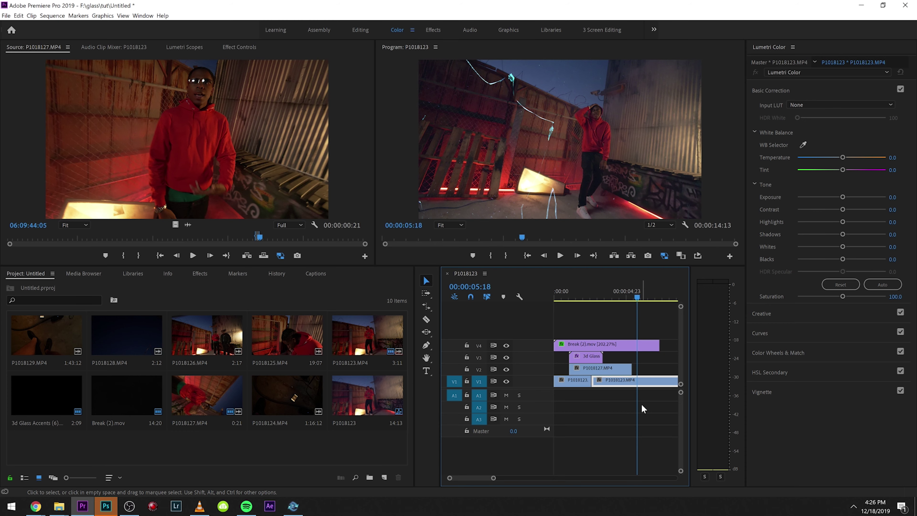
Save the Untitled project containing the glass-break transition sequence
key("ctrl+s")
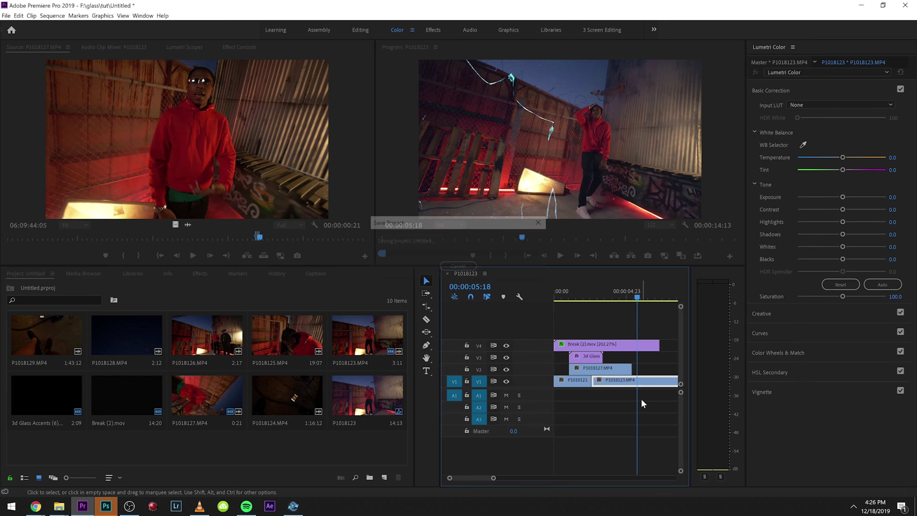